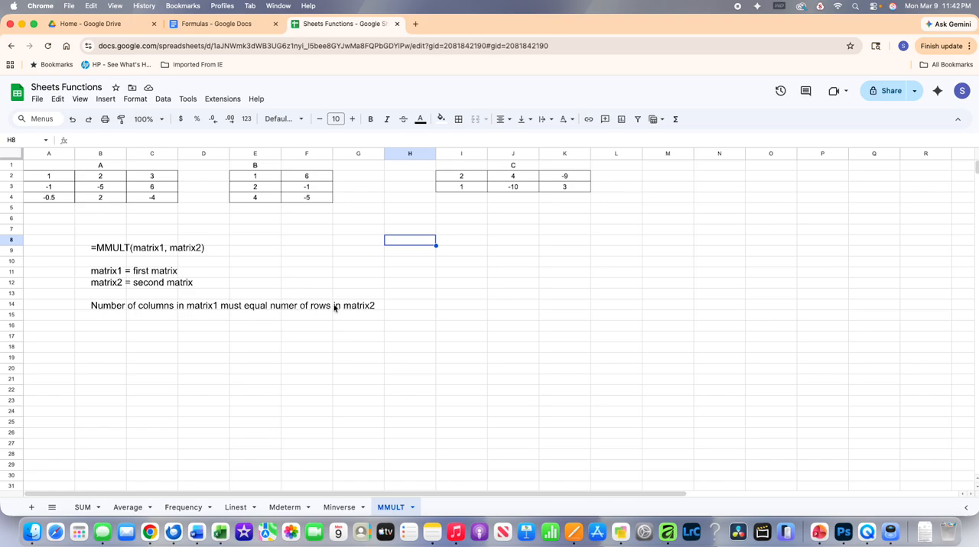
Delete the text box with the MMULT syntax notes from the sheet
{"action": "left_click", "coordinate": [161, 284]}
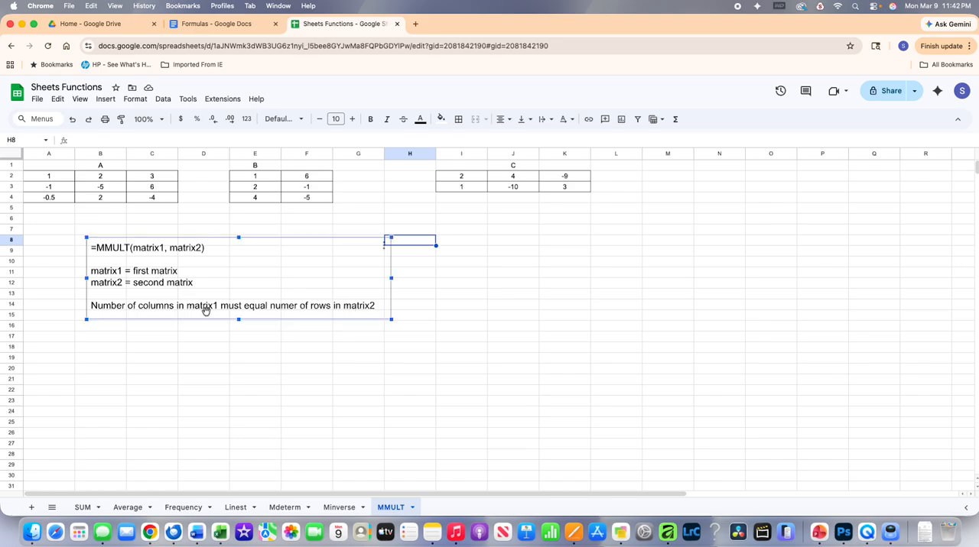
{"action": "key", "text": "Delete"}
{"action": "left_click", "coordinate": [304, 298]}
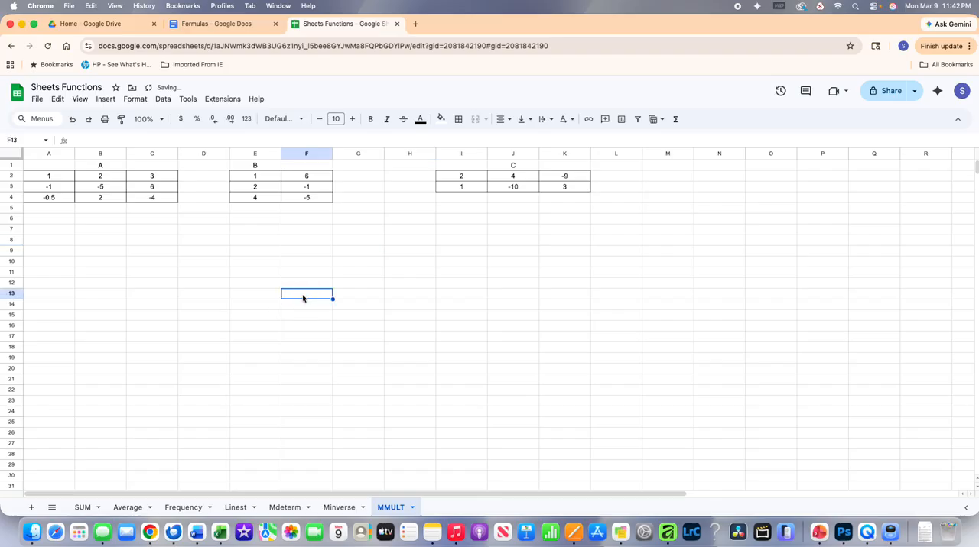
Label the matrix sizes beneath matrices A and B, entering 3x3 in C5 and 3x2 in F5
{"action": "left_click", "coordinate": [151, 209]}
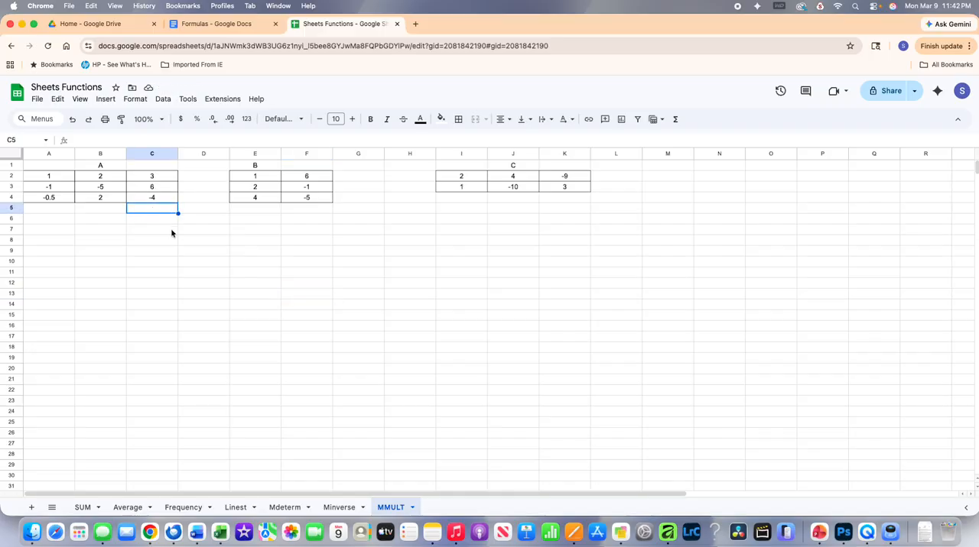
{"action": "type", "text": "3x3"}
{"action": "key", "text": "Tab"}
{"action": "key", "text": "Tab"}
{"action": "key", "text": "Tab"}
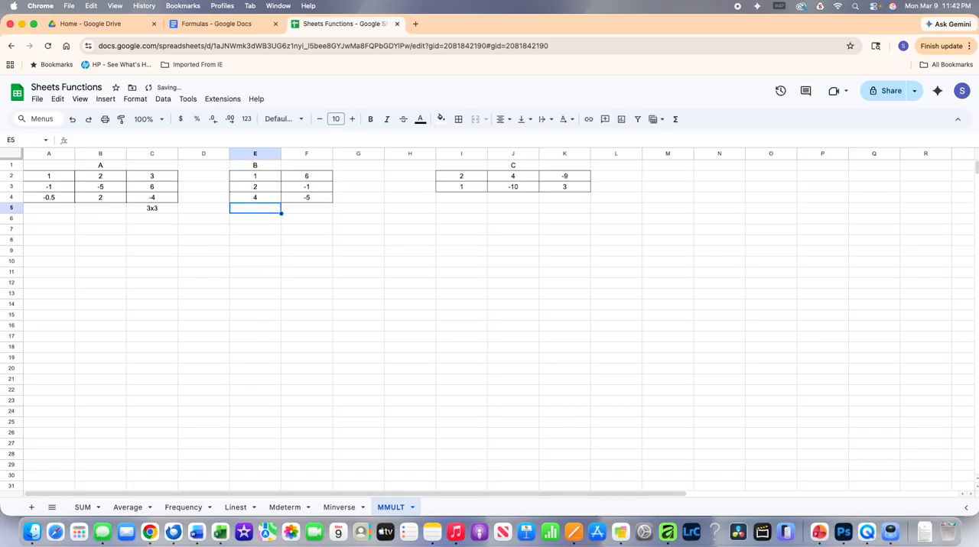
{"action": "type", "text": "3x2"}
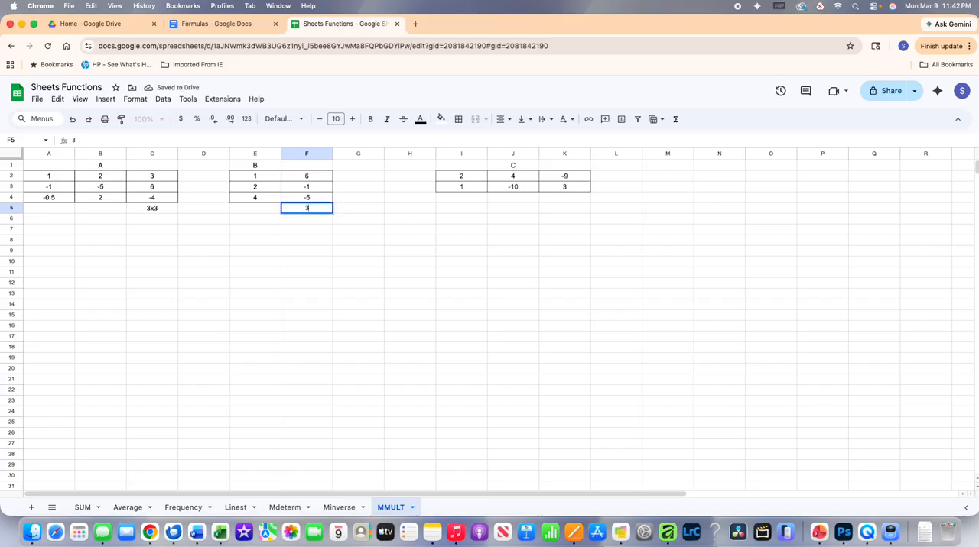
{"action": "key", "text": "Tab"}
Label the size of matrix C as 2x3 in cell K4, directly below its last column
{"action": "key", "text": "Right"}
{"action": "key", "text": "Right"}
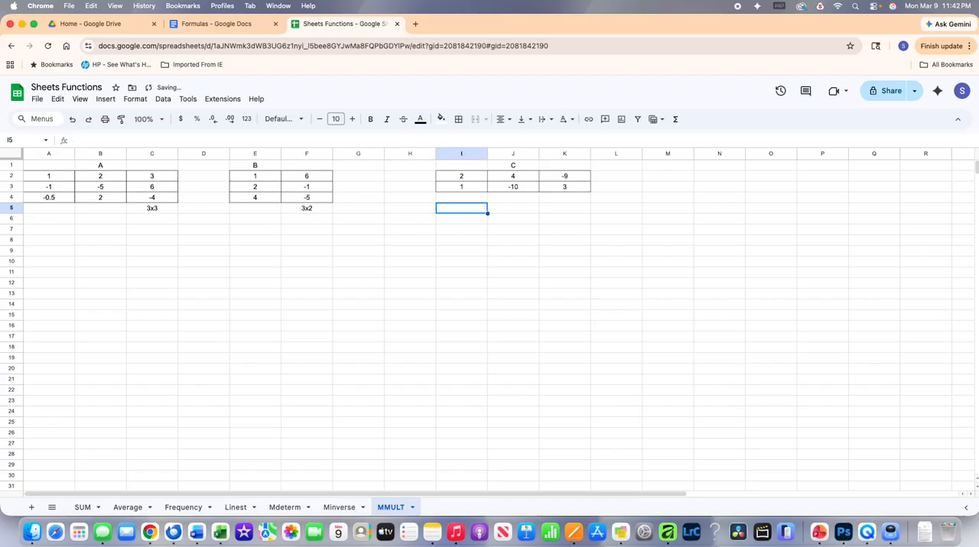
{"action": "key", "text": "Up"}
{"action": "key", "text": "Right"}
{"action": "key", "text": "Right"}
{"action": "type", "text": "2"}
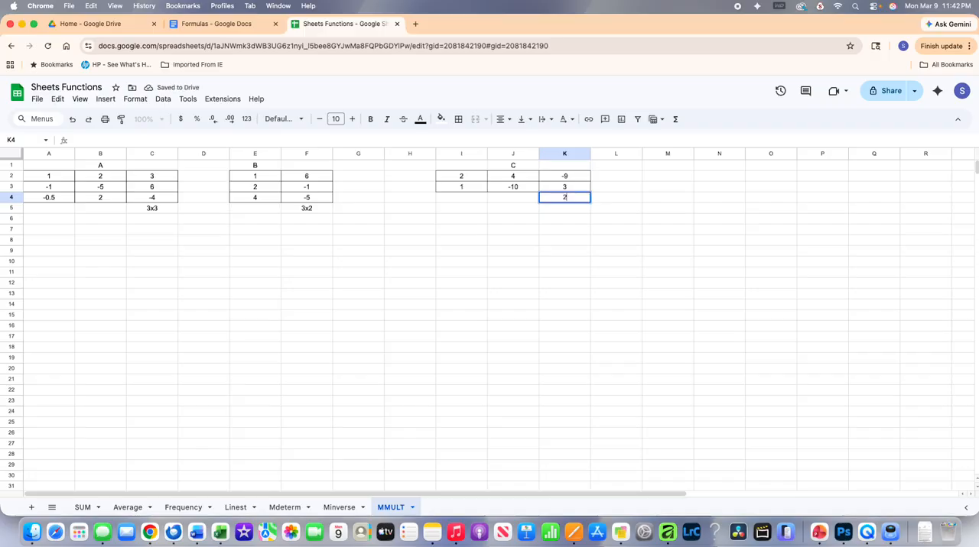
{"action": "type", "text": "x3"}
{"action": "key", "text": "Return"}
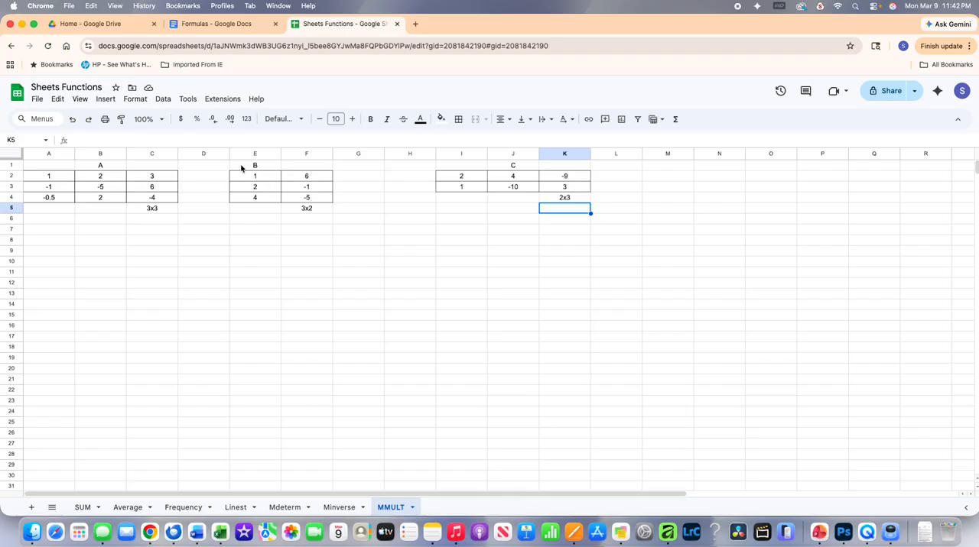
{"action": "left_click", "coordinate": [63, 233]}
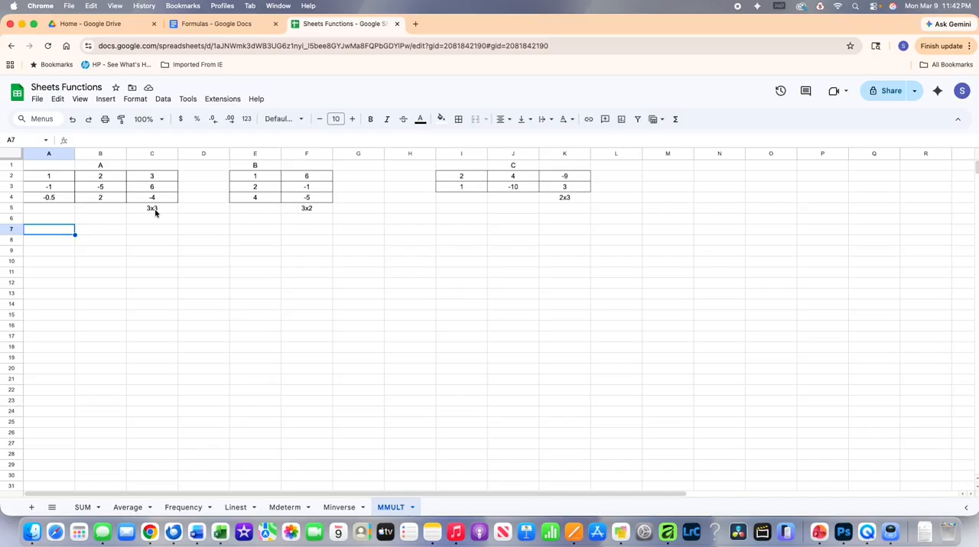
{"action": "left_click_drag", "start_coordinate": [155, 210], "coordinate": [158, 220]}
{"action": "left_click", "coordinate": [188, 221]}
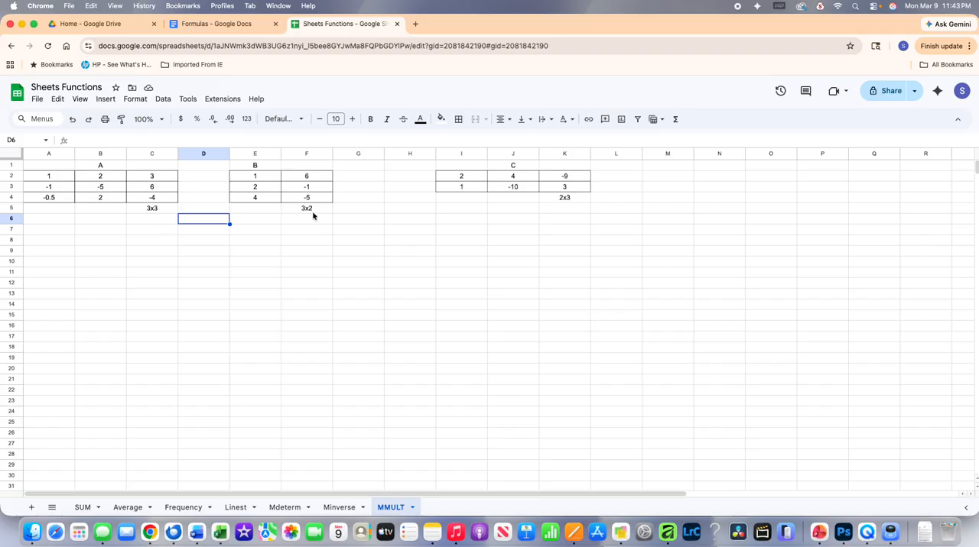
Enter the heading A*B in cell A7 for the product of the first two matrices
{"action": "left_click", "coordinate": [53, 232]}
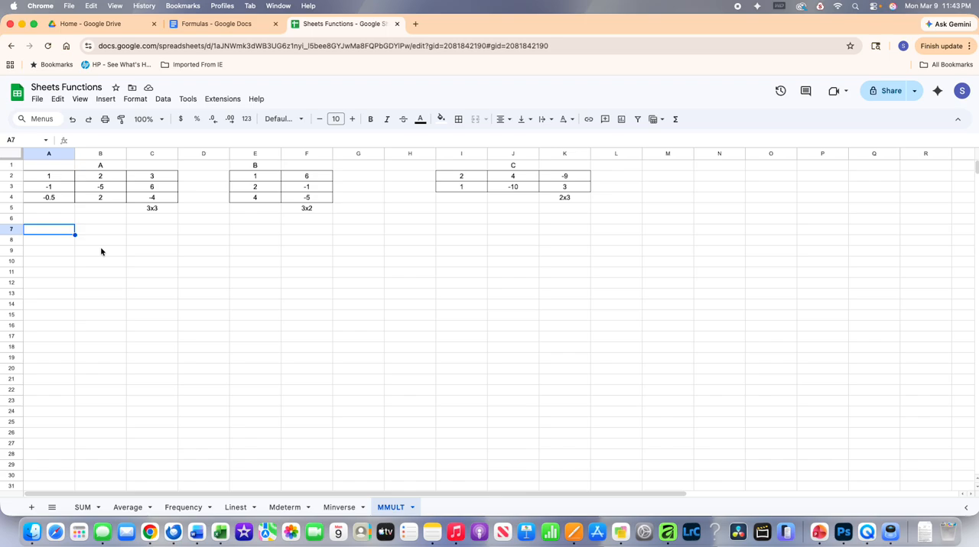
{"action": "type", "text": "A*B"}
{"action": "key", "text": "Return"}
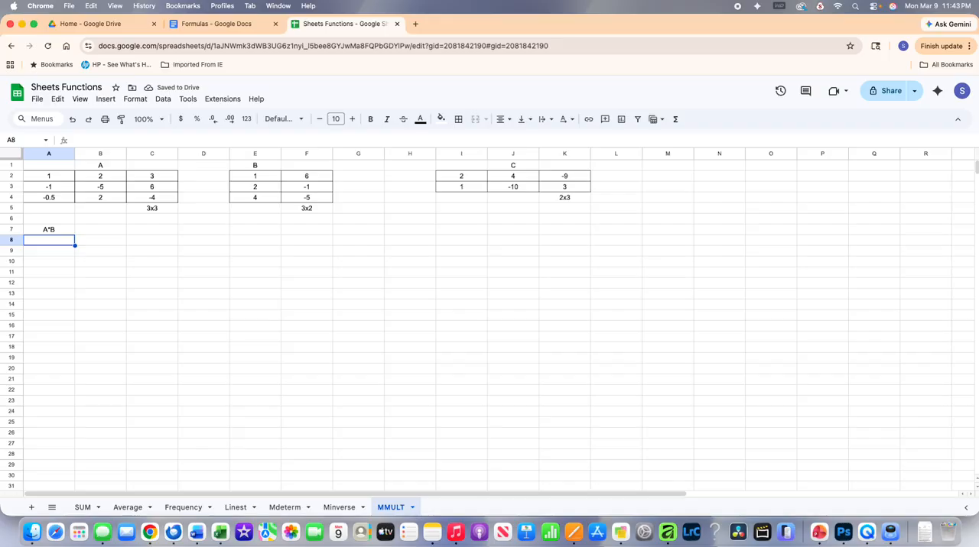
Replace the product heading in cell A7 with AB
{"action": "left_click", "coordinate": [49, 229]}
{"action": "type", "text": "AB"}
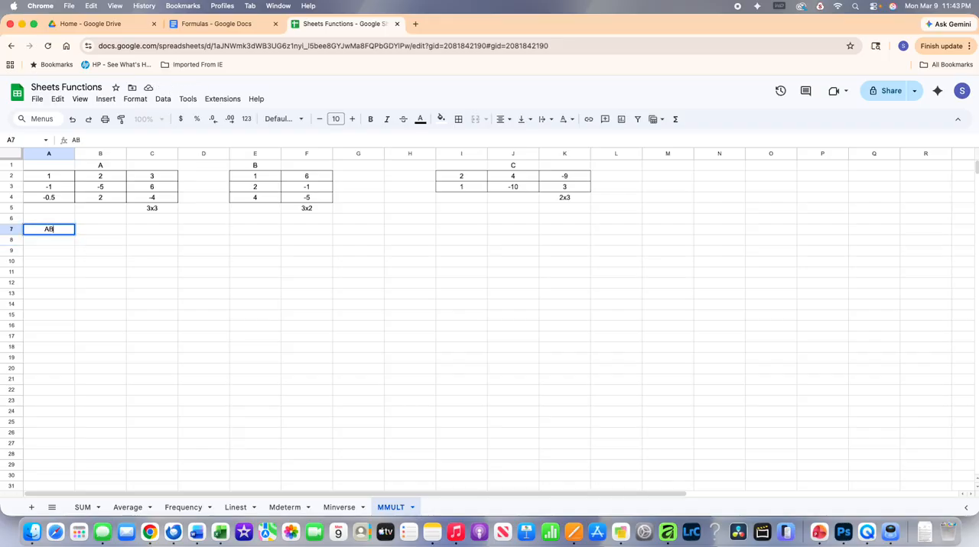
{"action": "key", "text": "Return"}
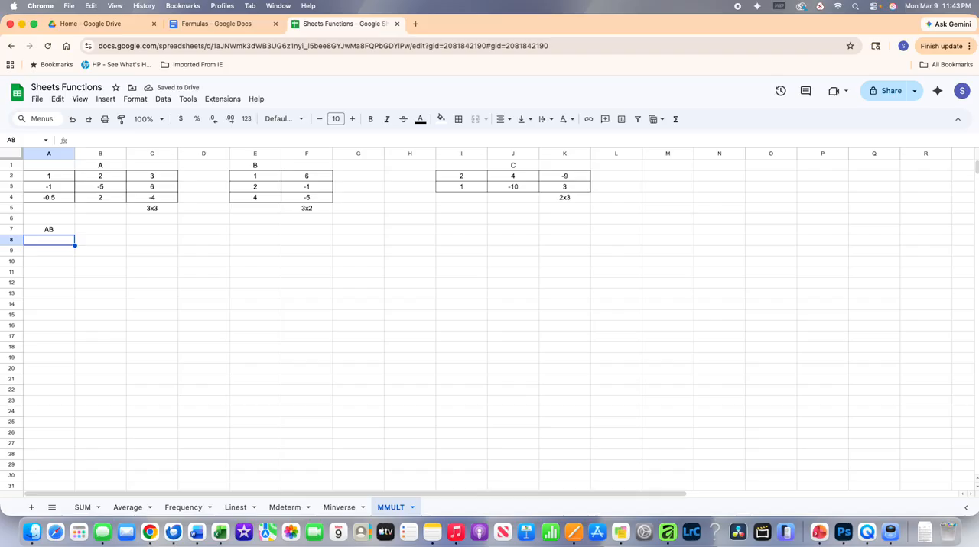
Multiply matrix A by matrix B in cell A8 with the formula =mmult(A2:C4,E2:F4)
{"action": "type", "text": "=mu"}
{"action": "key", "text": "BackSpace"}
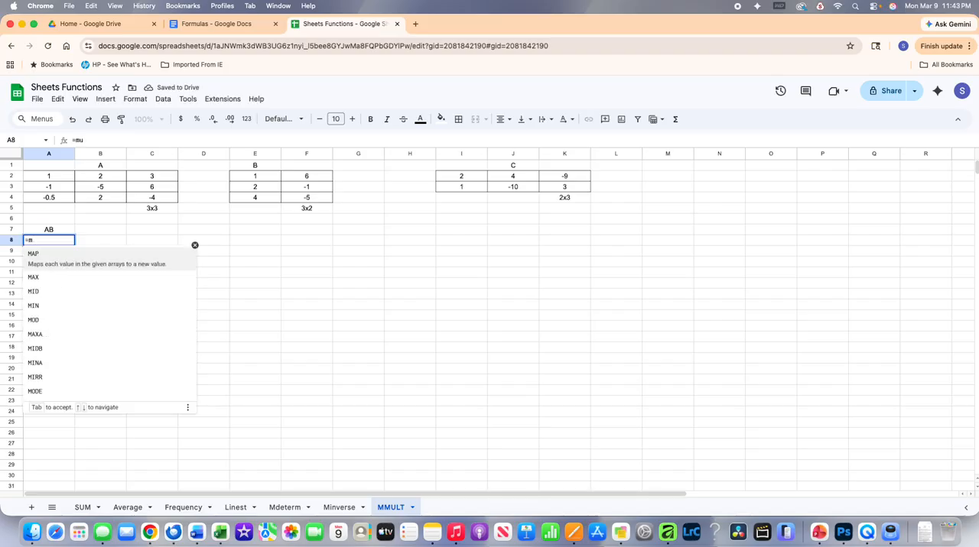
{"action": "type", "text": "muilt"}
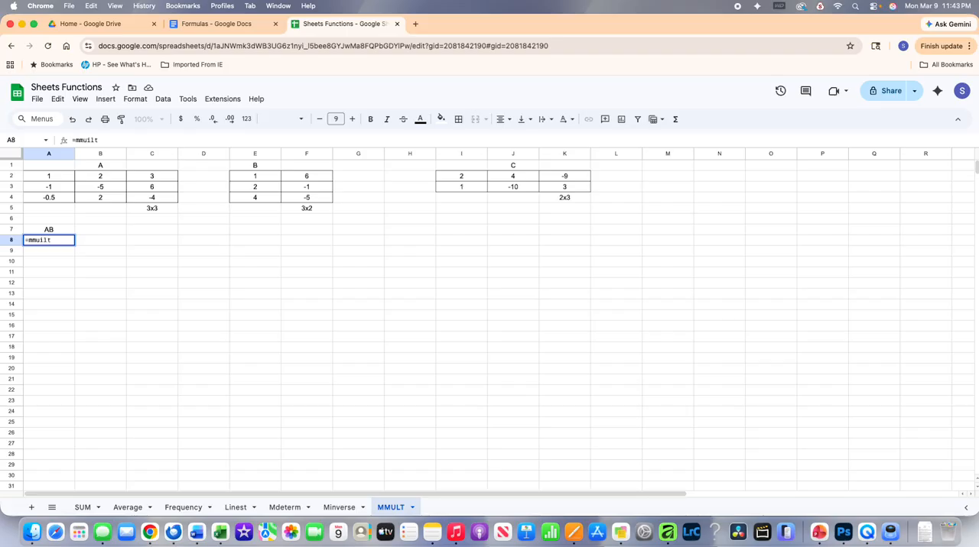
{"action": "key", "text": "BackSpace"}
{"action": "key", "text": "BackSpace"}
{"action": "key", "text": "BackSpace"}
{"action": "key", "text": "BackSpace"}
{"action": "type", "text": "lt"}
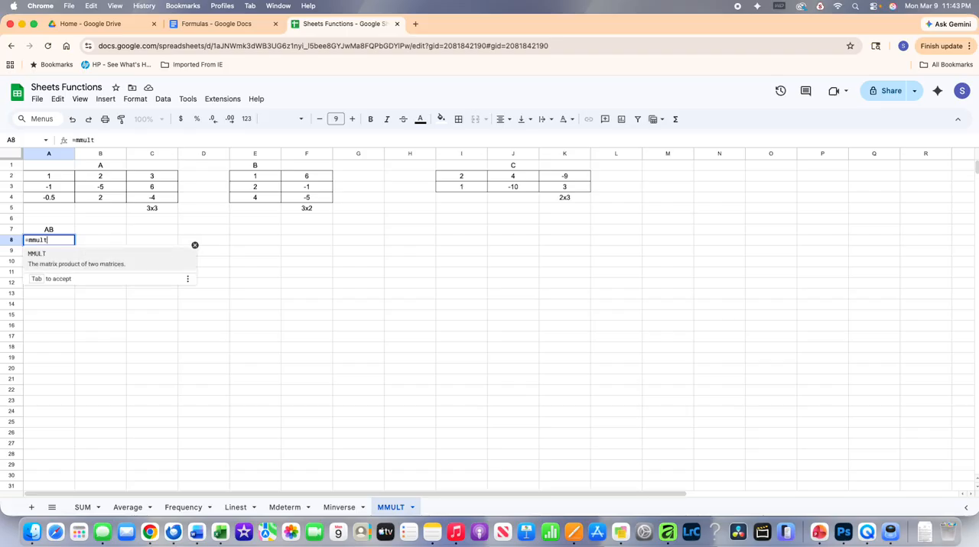
{"action": "type", "text": "("}
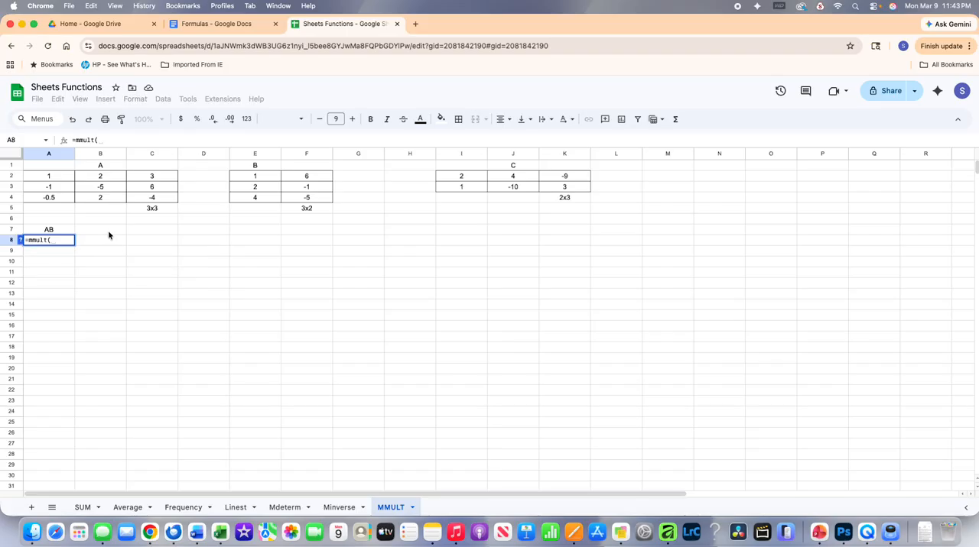
{"action": "left_click_drag", "start_coordinate": [55, 176], "coordinate": [147, 199]}
{"action": "type", "text": ","}
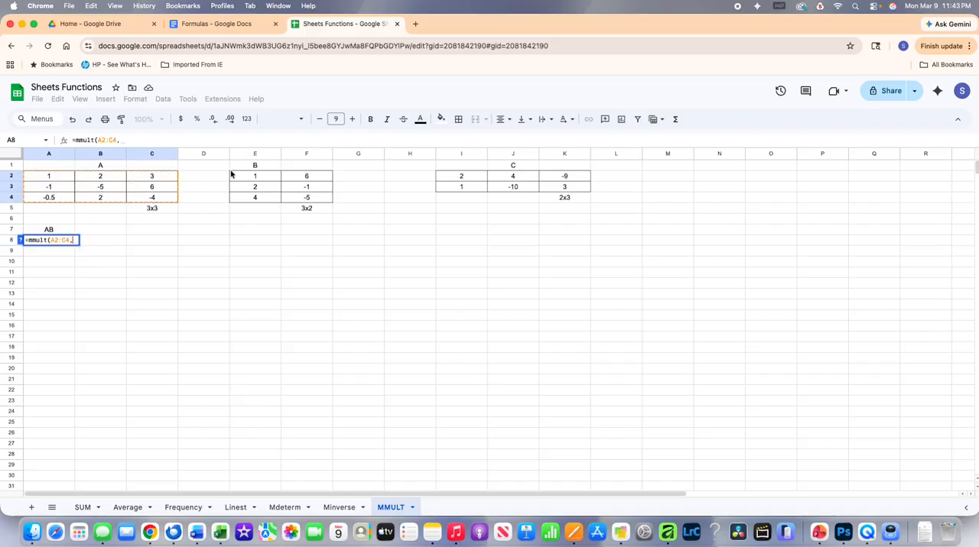
{"action": "left_click_drag", "start_coordinate": [250, 177], "coordinate": [303, 199]}
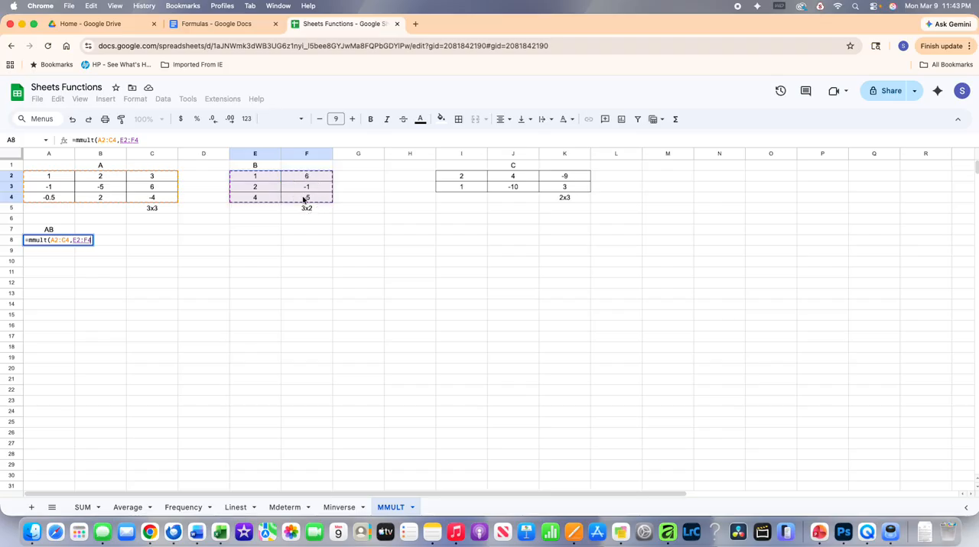
{"action": "type", "text": ")"}
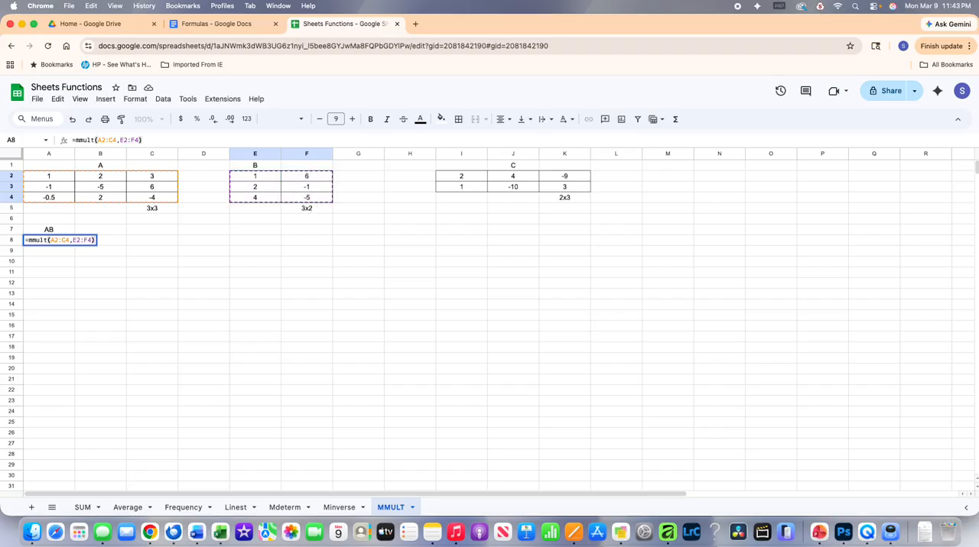
{"action": "key", "text": "Return"}
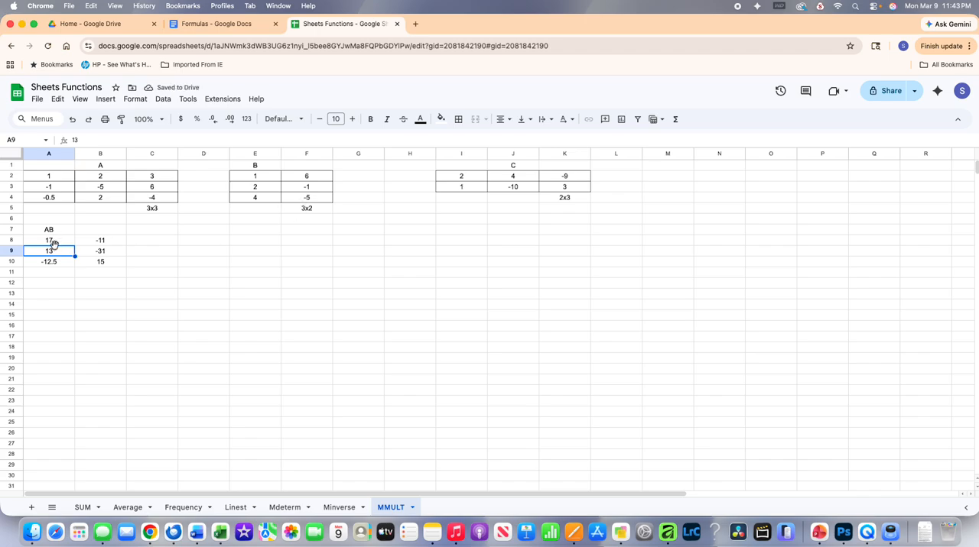
Enter the heading AC in cell D7 for the product of matrices A and C
{"action": "left_click", "coordinate": [194, 232]}
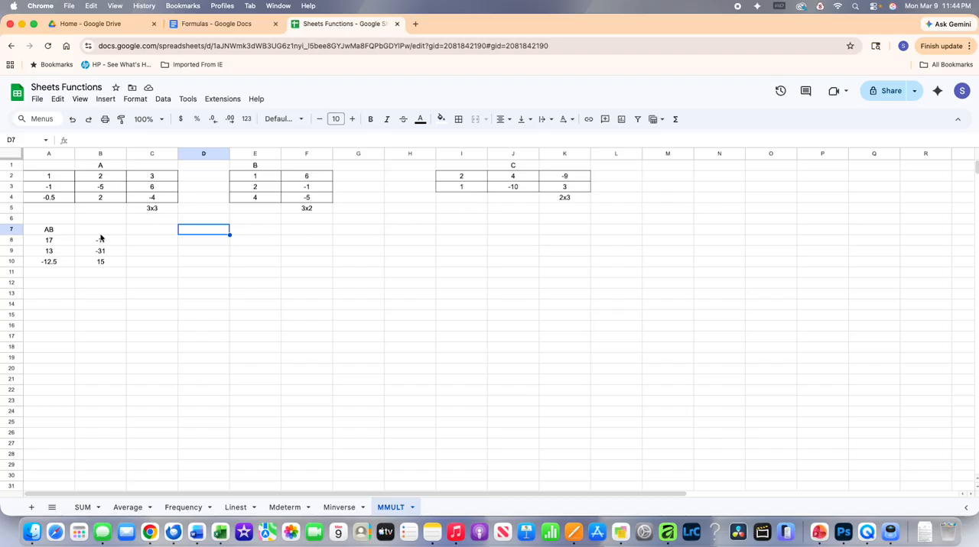
{"action": "type", "text": "AC"}
{"action": "key", "text": "Return"}
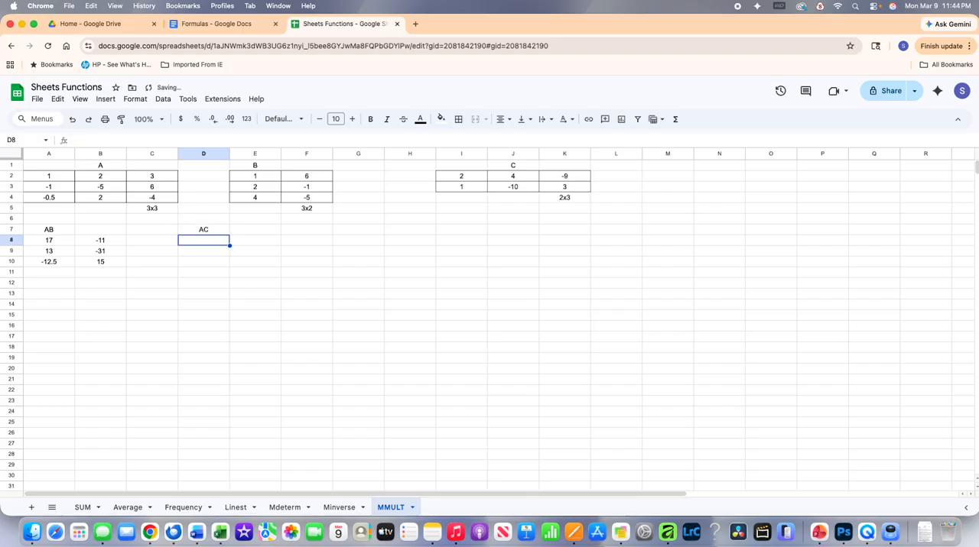
Try to multiply matrix A by matrix C in cell D8 with =mmult(A2:C4,I2:K3) and inspect the result cell
{"action": "type", "text": "=mmult"}
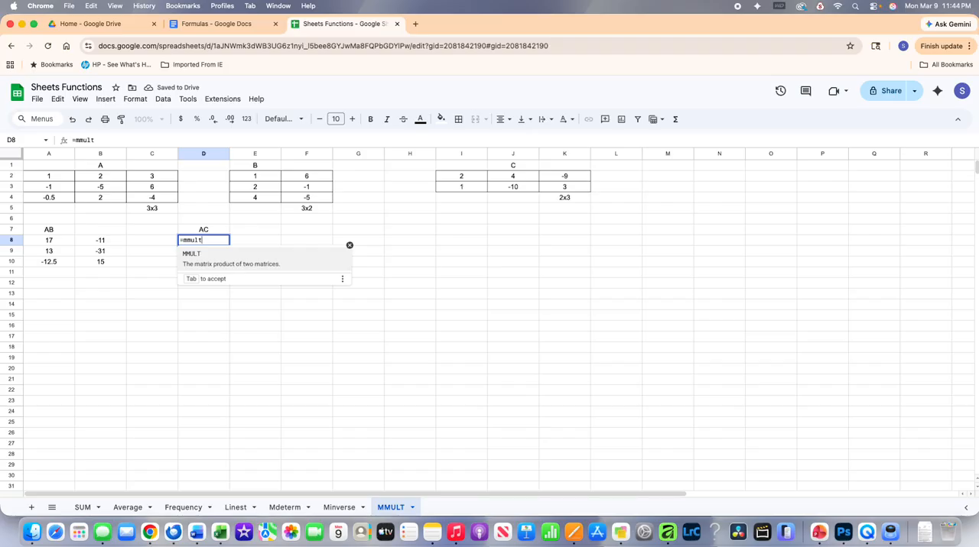
{"action": "type", "text": "("}
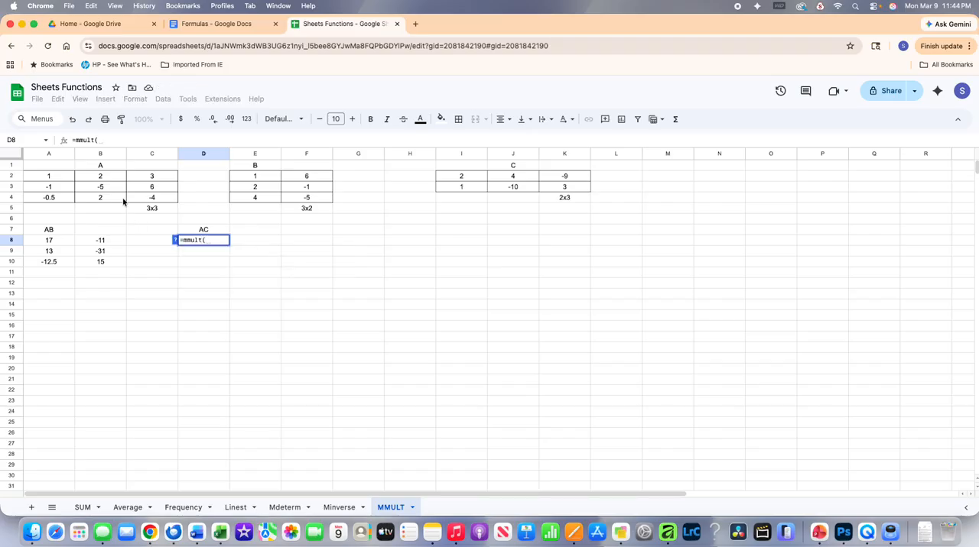
{"action": "left_click_drag", "start_coordinate": [54, 178], "coordinate": [149, 198]}
{"action": "type", "text": ","}
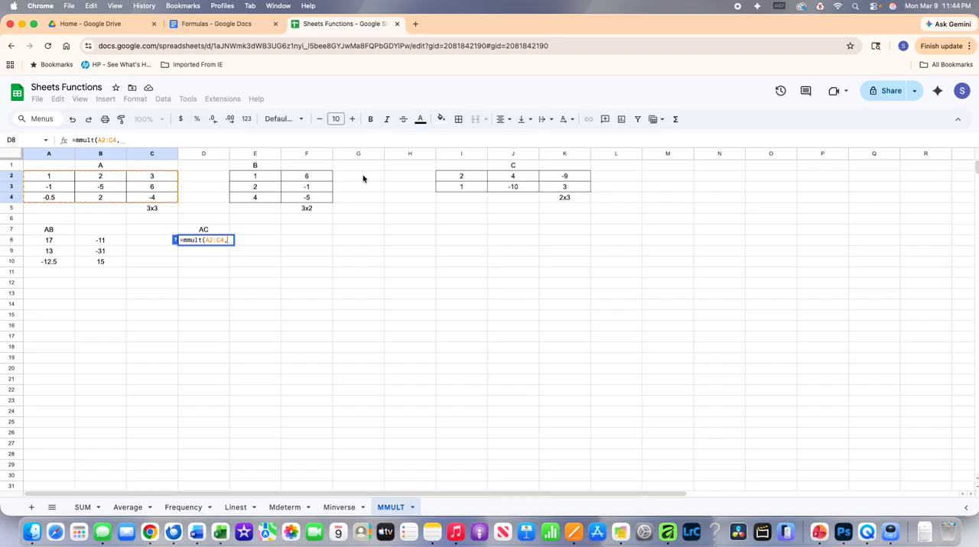
{"action": "left_click_drag", "start_coordinate": [451, 179], "coordinate": [548, 192]}
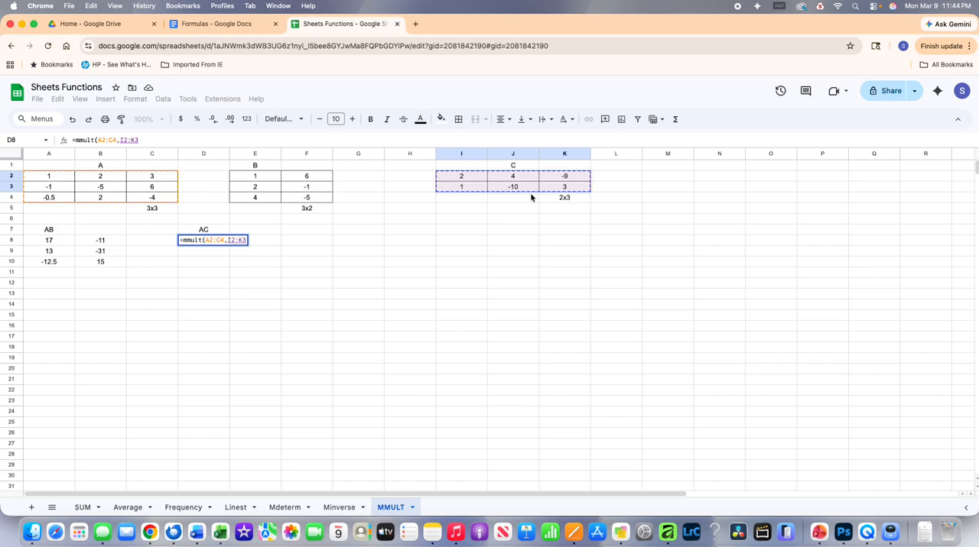
{"action": "key", "text": "Return"}
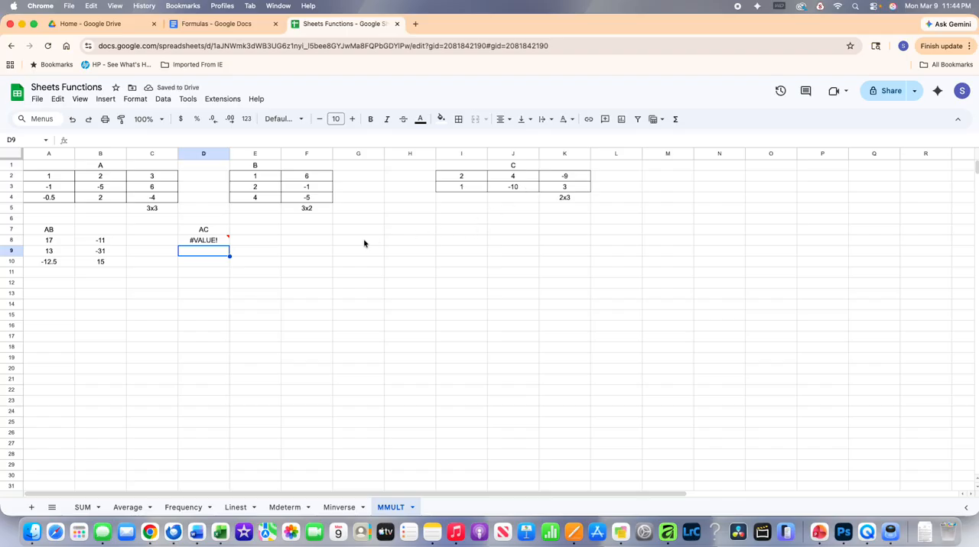
{"action": "left_click", "coordinate": [205, 241]}
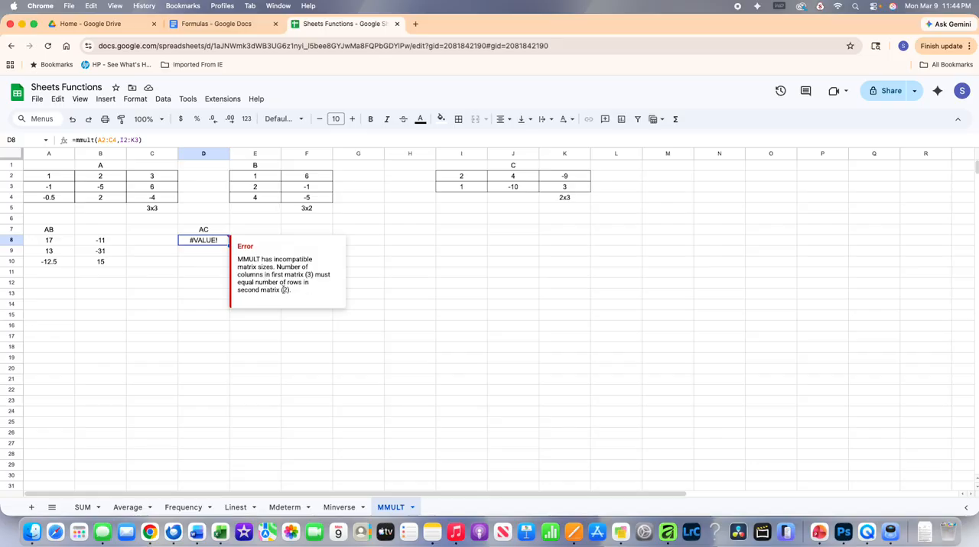
Enter the heading BC in cell F7 for the product of matrices B and C
{"action": "left_click", "coordinate": [307, 229]}
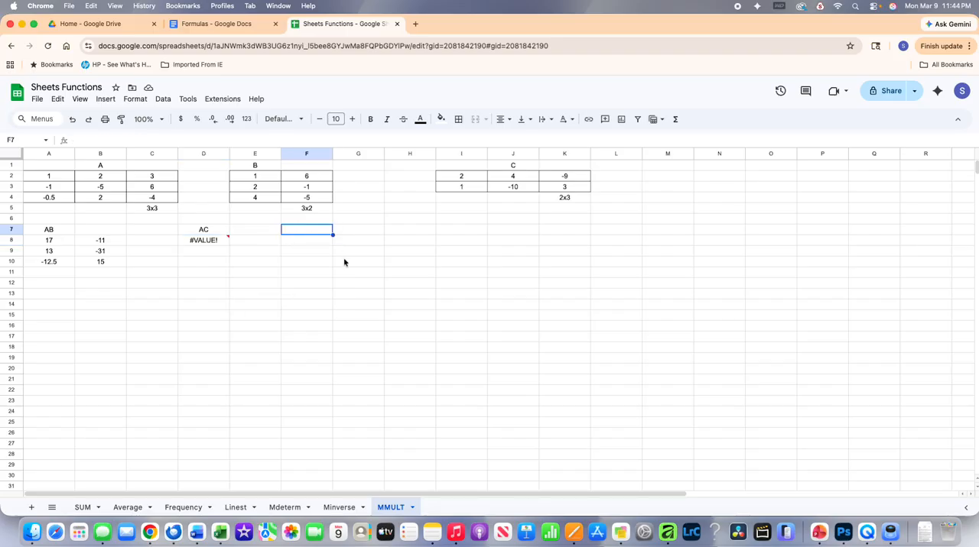
{"action": "type", "text": "BC"}
{"action": "key", "text": "Return"}
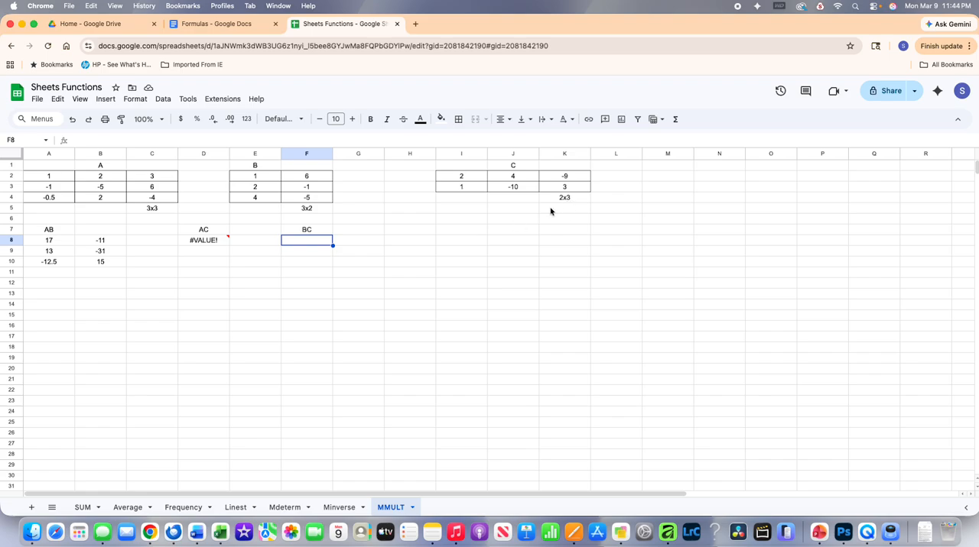
Multiply matrix B by matrix C in cell F8 with the formula =mmult(E2:F4,I2:K3)
{"action": "type", "text": "=m"}
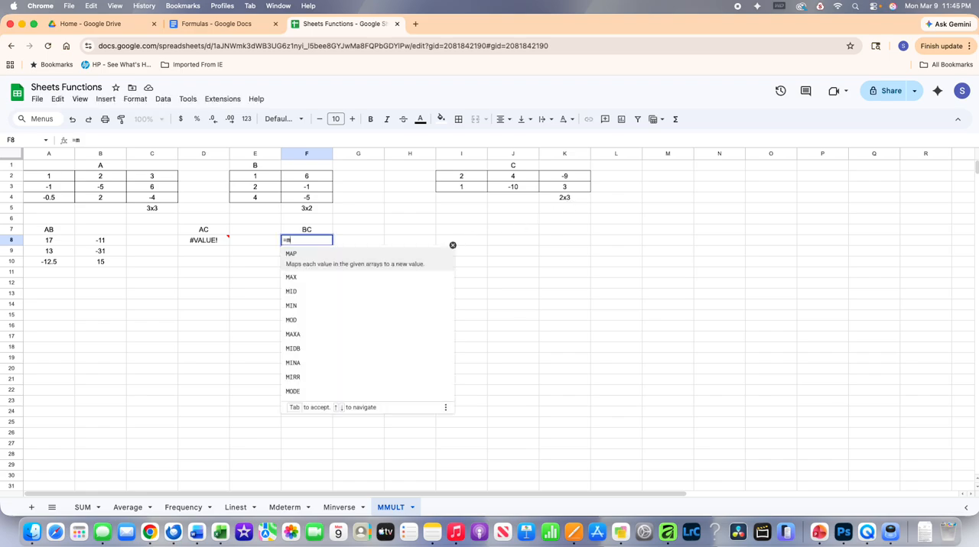
{"action": "type", "text": "mult("}
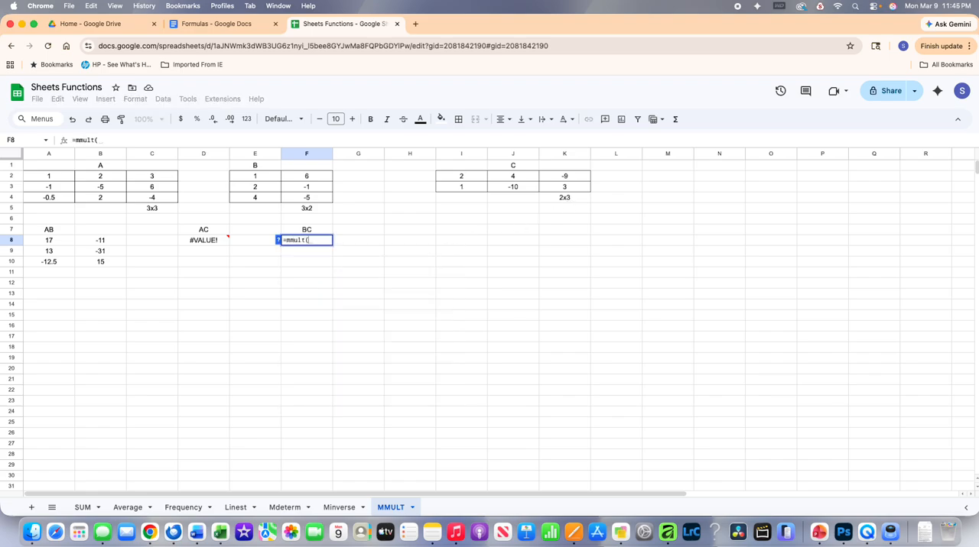
{"action": "left_click_drag", "start_coordinate": [269, 176], "coordinate": [320, 199]}
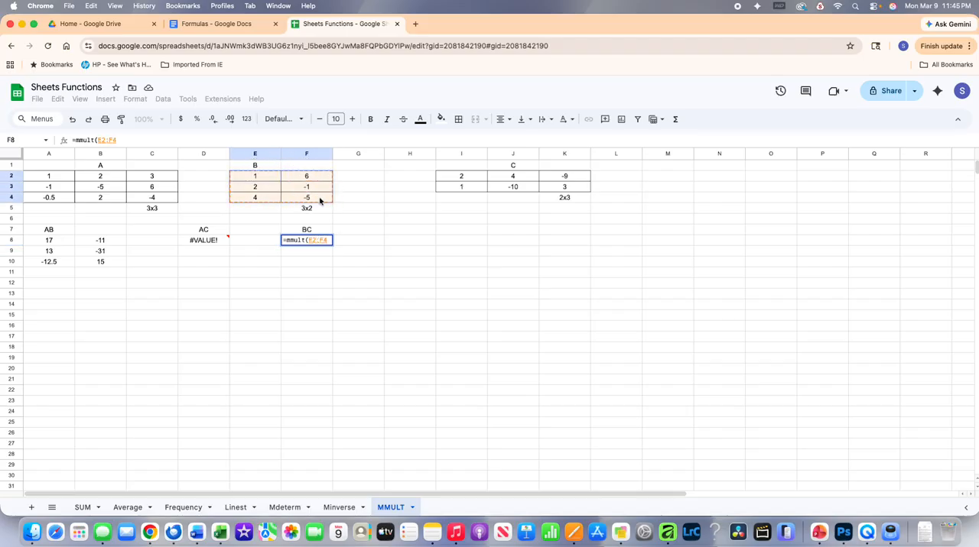
{"action": "type", "text": ","}
{"action": "left_click", "coordinate": [451, 180]}
{"action": "left_click_drag", "start_coordinate": [450, 181], "coordinate": [562, 196]}
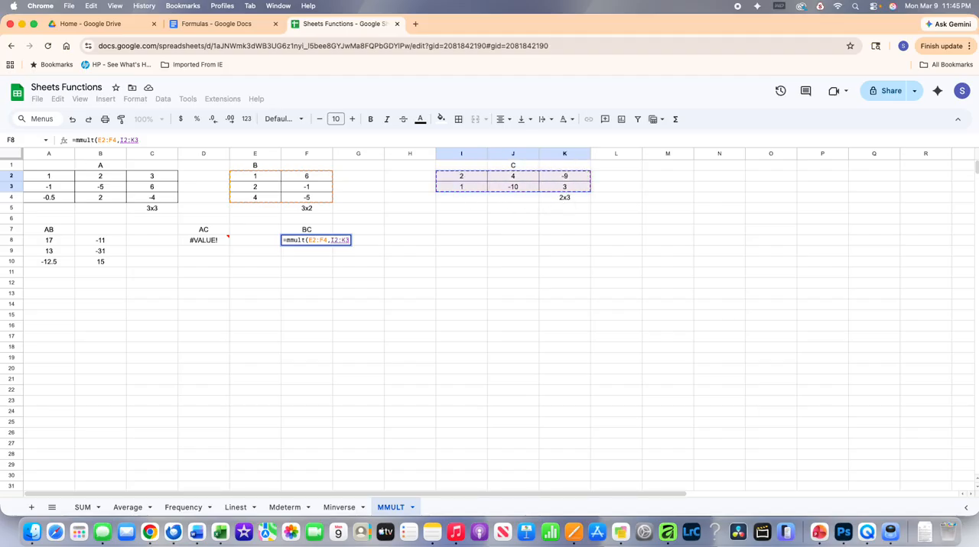
{"action": "key", "text": "Return"}
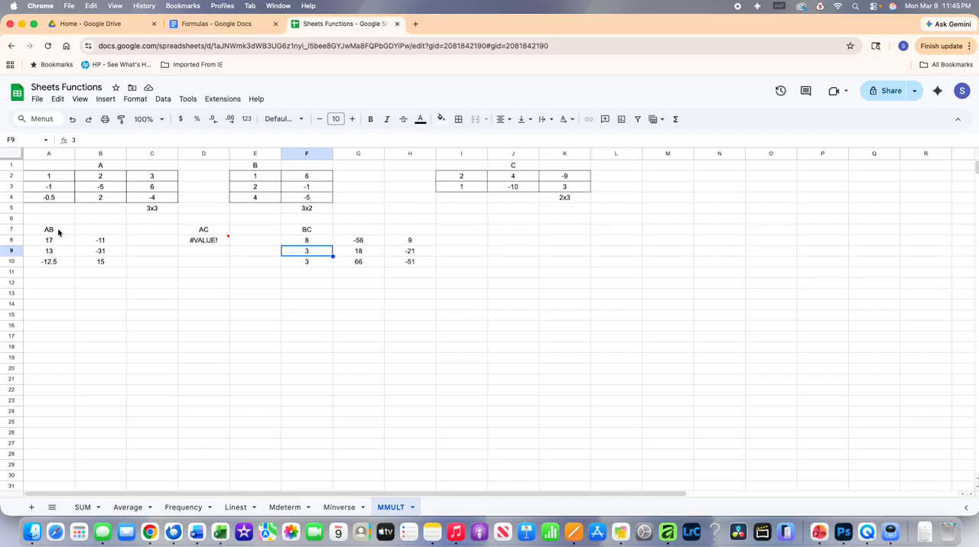
Enter the heading BA in cell A12 for the product of matrices B and A
{"action": "left_click", "coordinate": [48, 285]}
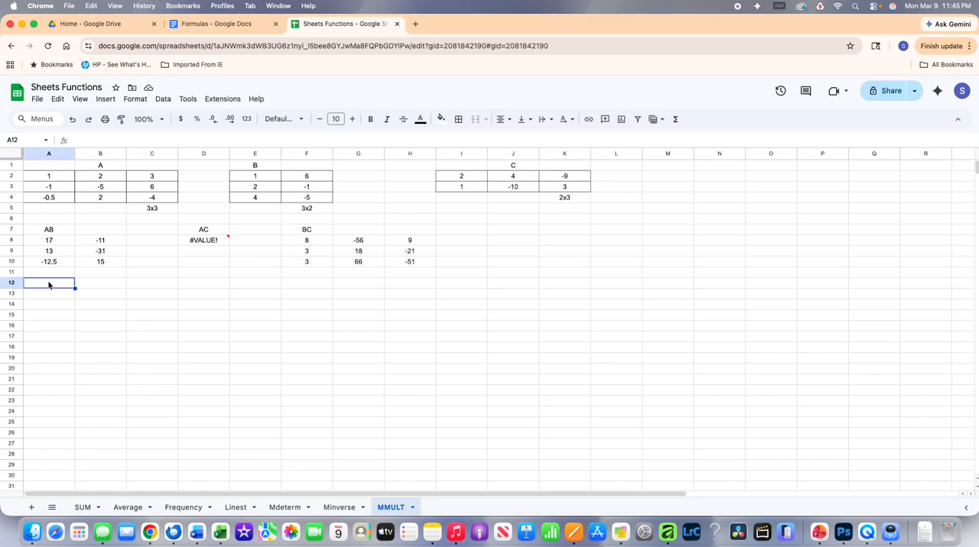
{"action": "type", "text": "BA"}
{"action": "key", "text": "Return"}
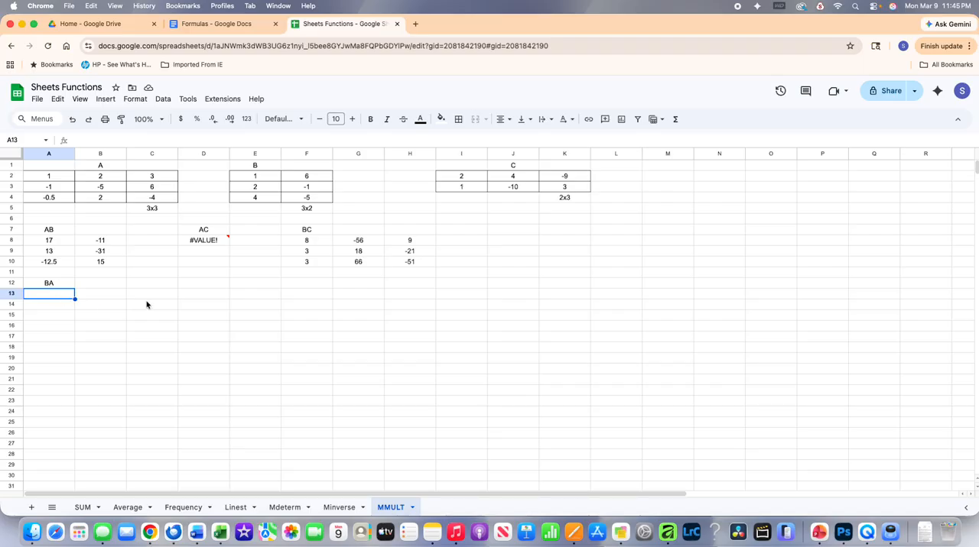
Try to multiply matrix B by matrix A in cell A13 with the formula =mmult(E2:F4,A2:C4)
{"action": "type", "text": "=mult"}
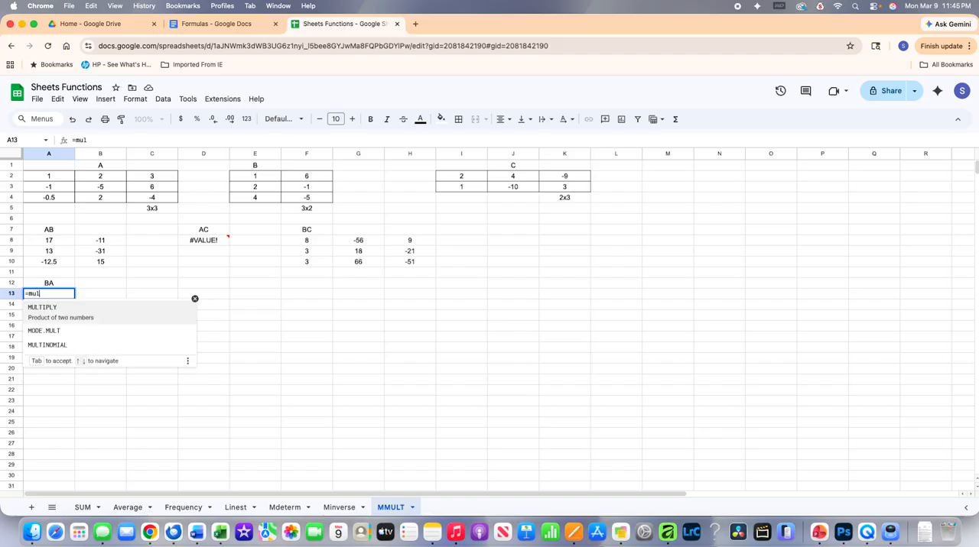
{"action": "key", "text": "BackSpace"}
{"action": "key", "text": "BackSpace"}
{"action": "key", "text": "BackSpace"}
{"action": "key", "text": "BackSpace"}
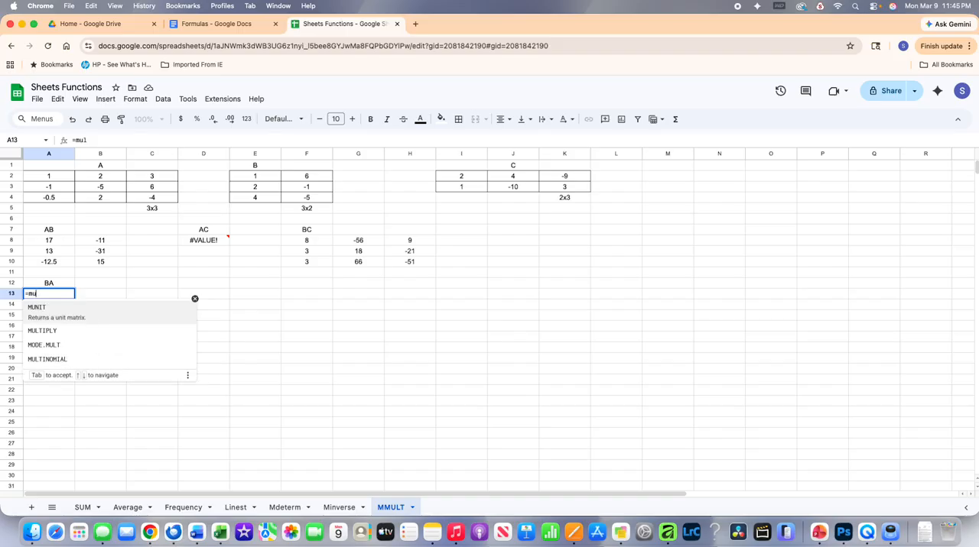
{"action": "type", "text": "mult"}
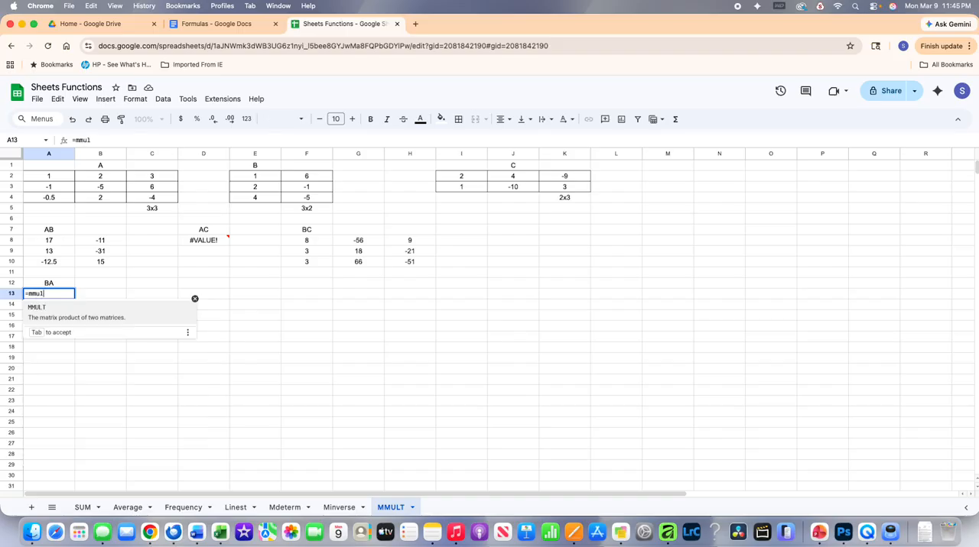
{"action": "type", "text": "("}
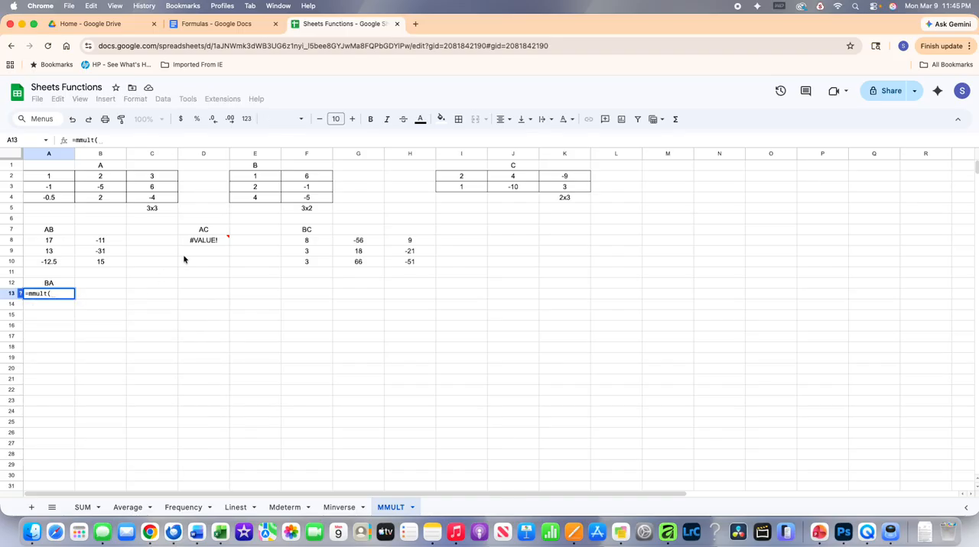
{"action": "left_click", "coordinate": [255, 178]}
{"action": "left_click_drag", "start_coordinate": [254, 178], "coordinate": [303, 199]}
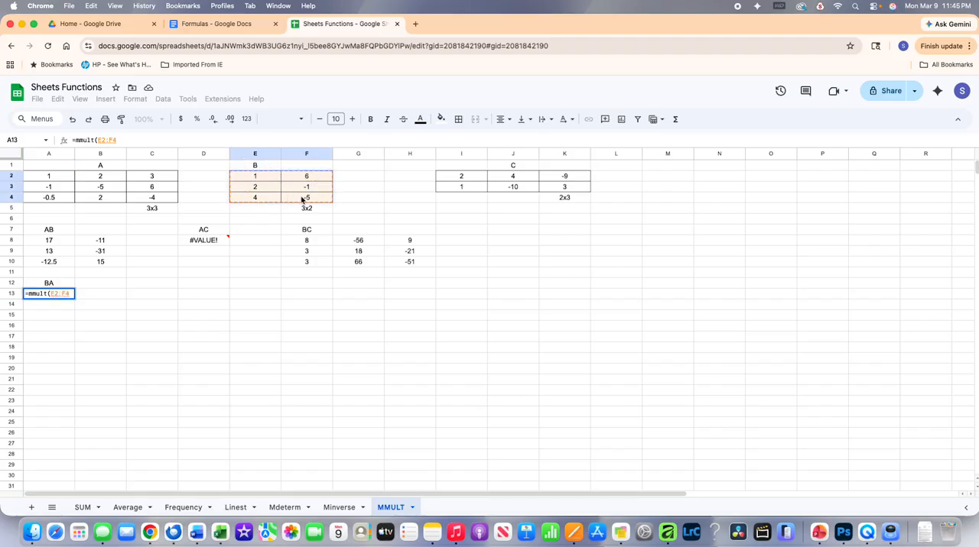
{"action": "type", "text": ","}
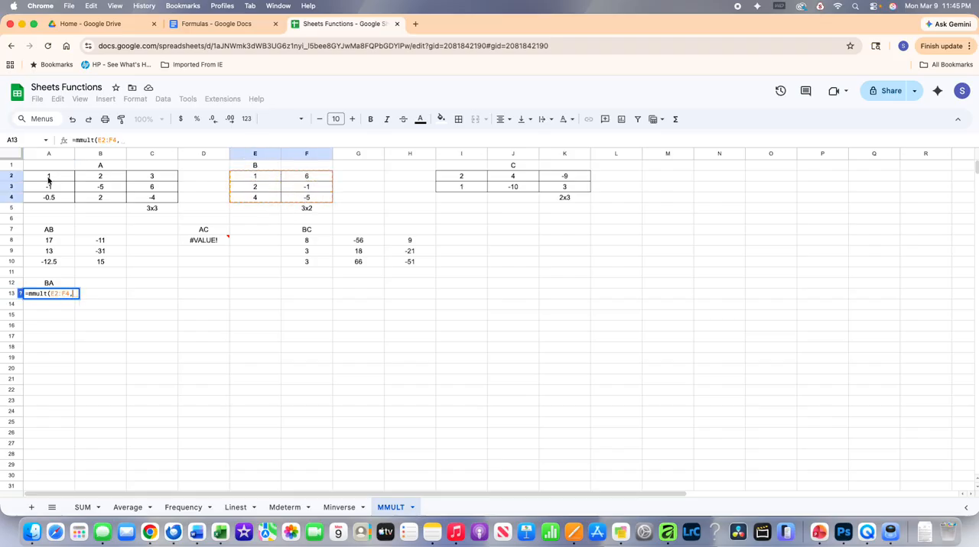
{"action": "left_click_drag", "start_coordinate": [49, 179], "coordinate": [154, 203]}
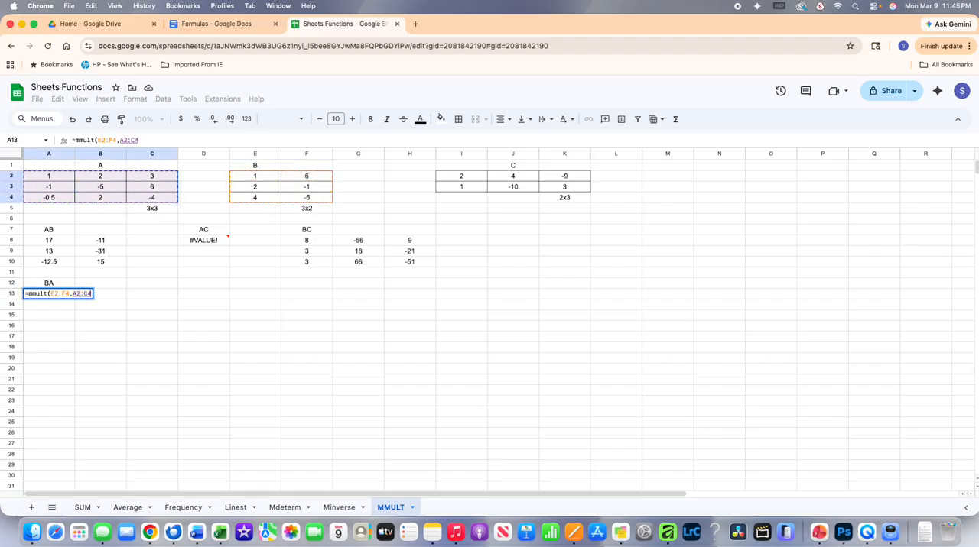
{"action": "key", "text": "Return"}
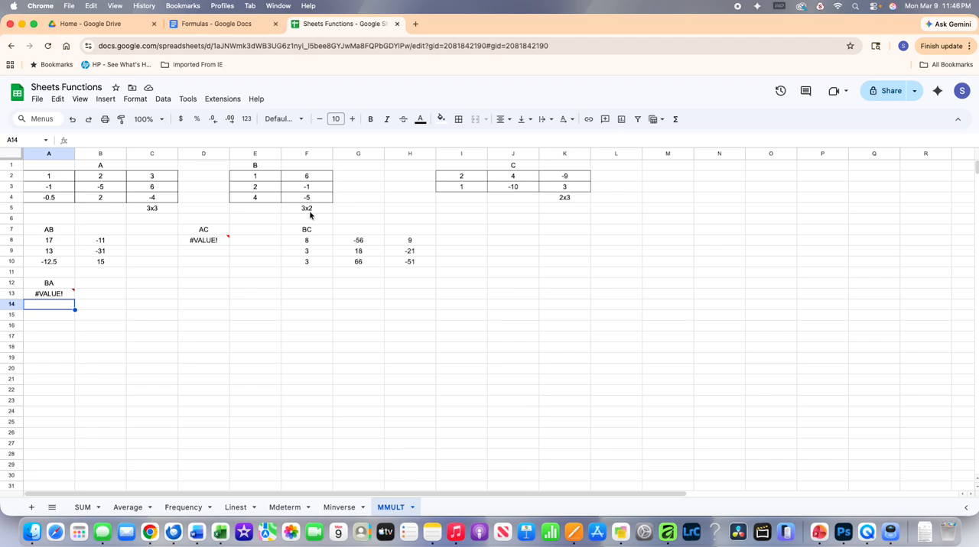
Note the sizes of matrices B and A beside the BA heading, entering 3x2 in C12 and 3x3 in D12
{"action": "left_click", "coordinate": [169, 286]}
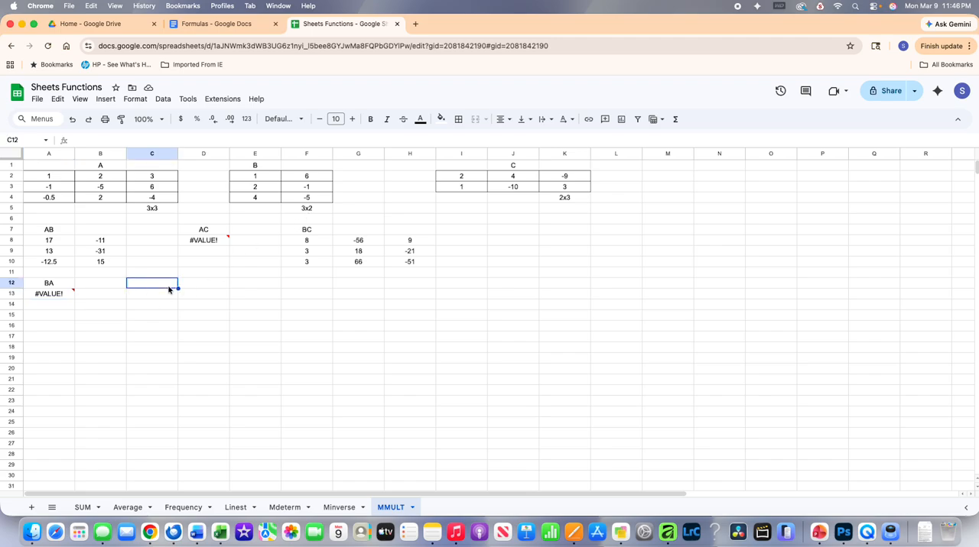
{"action": "type", "text": "3x2"}
{"action": "key", "text": "Tab"}
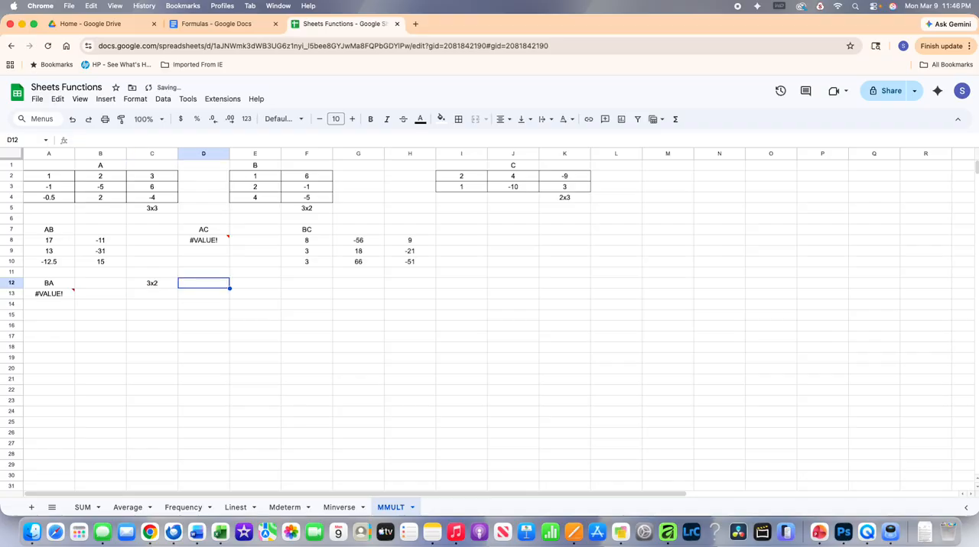
{"action": "type", "text": "3x3"}
{"action": "key", "text": "Return"}
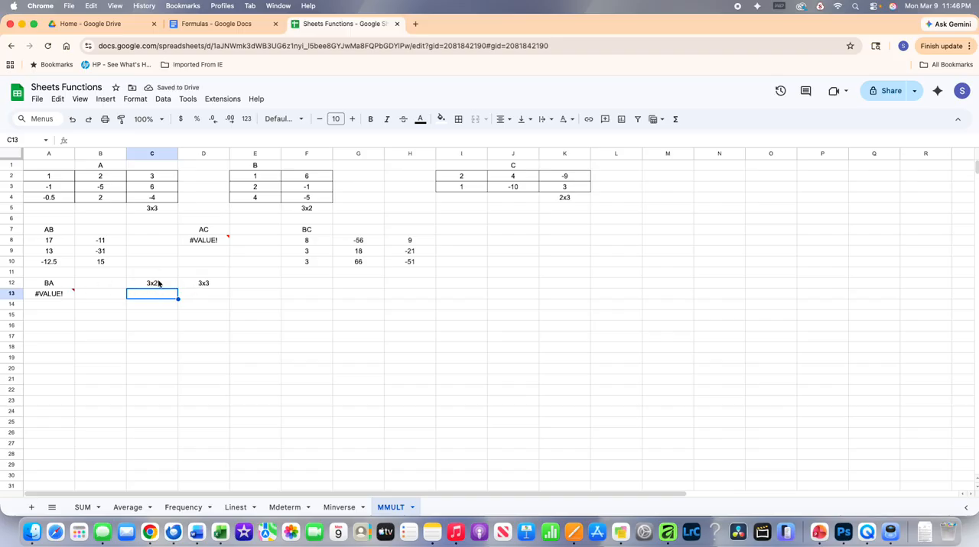
Clear the matrix size notes from cells C12:D12
{"action": "left_click_drag", "start_coordinate": [159, 284], "coordinate": [198, 287]}
{"action": "key", "text": "Delete"}
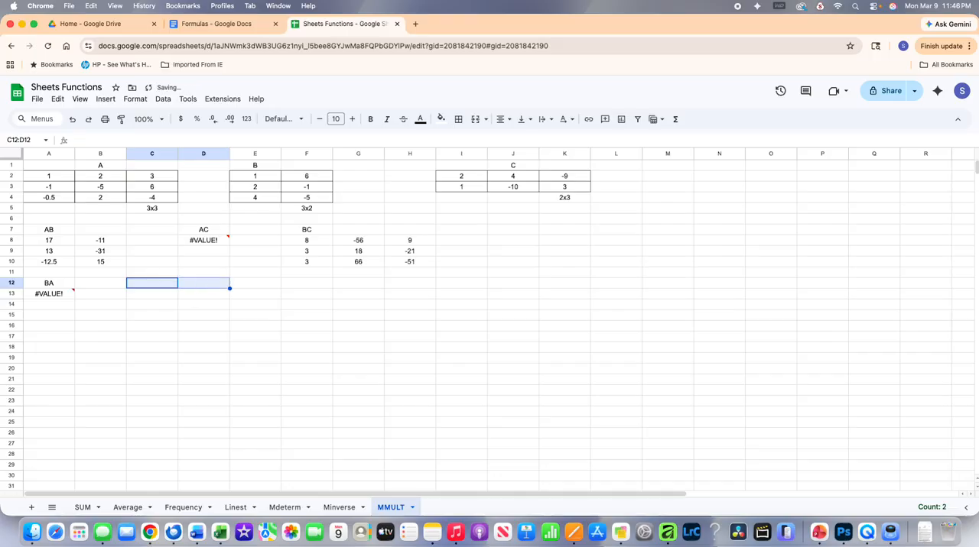
{"action": "left_click", "coordinate": [169, 262]}
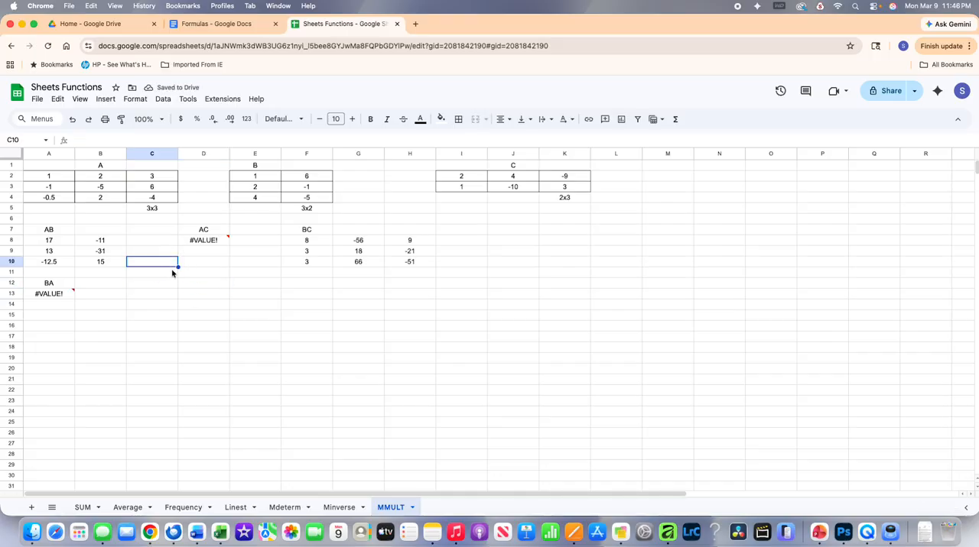